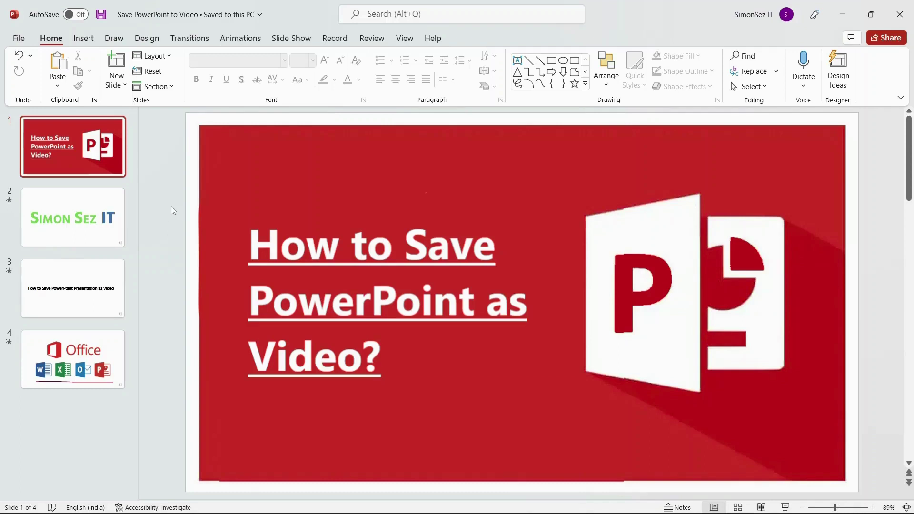
Look over slides 2 and 3, then return to the red title slide
left_click(99, 209)
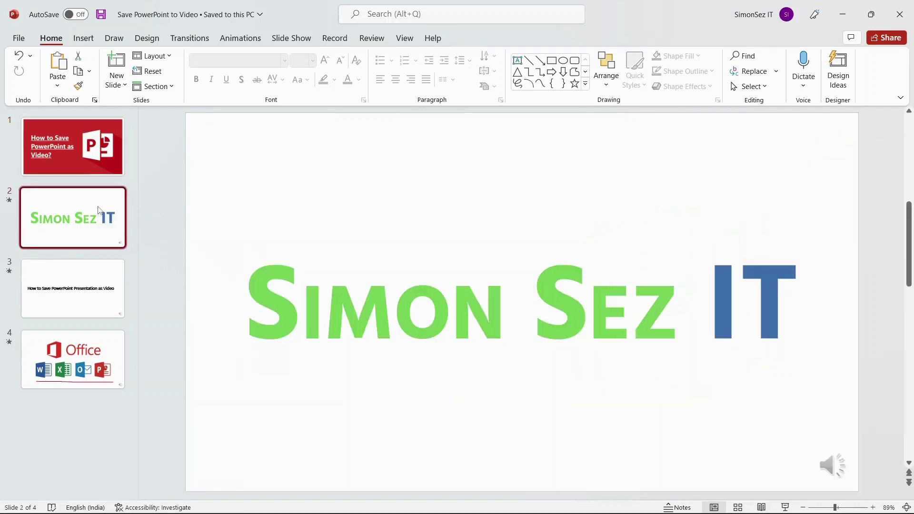
left_click(76, 287)
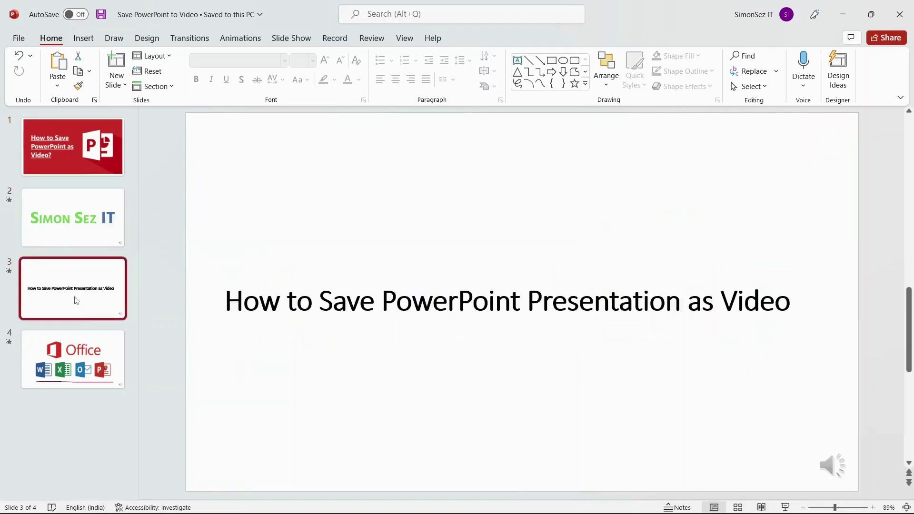
left_click(76, 358)
left_click(77, 159)
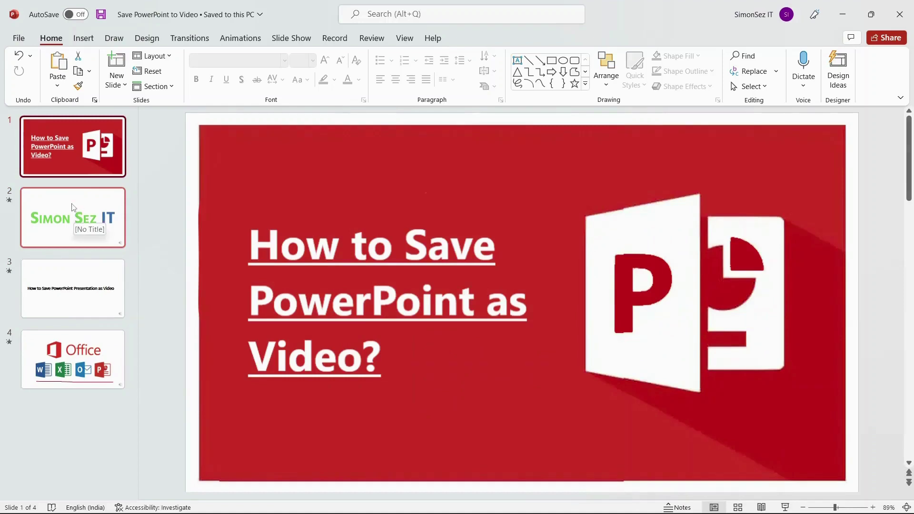
Bring up the Create a Video options under File > Export
left_click(19, 38)
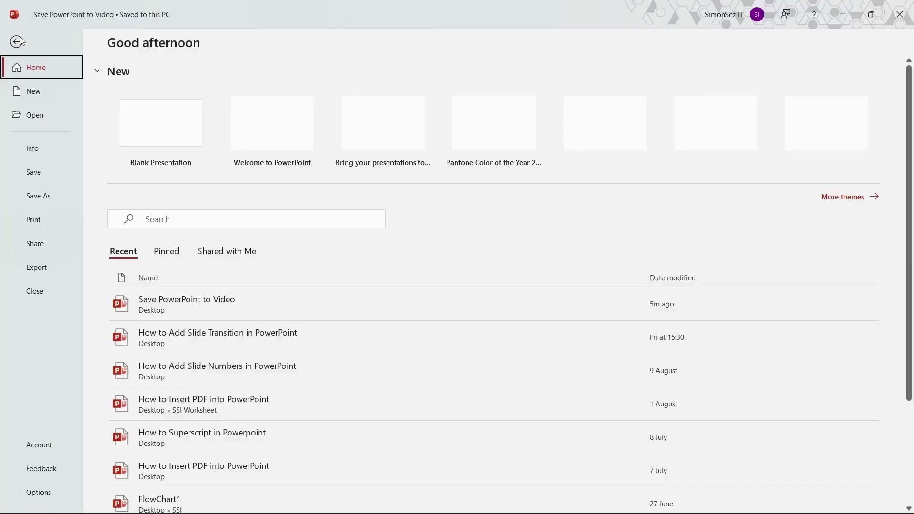
left_click(48, 267)
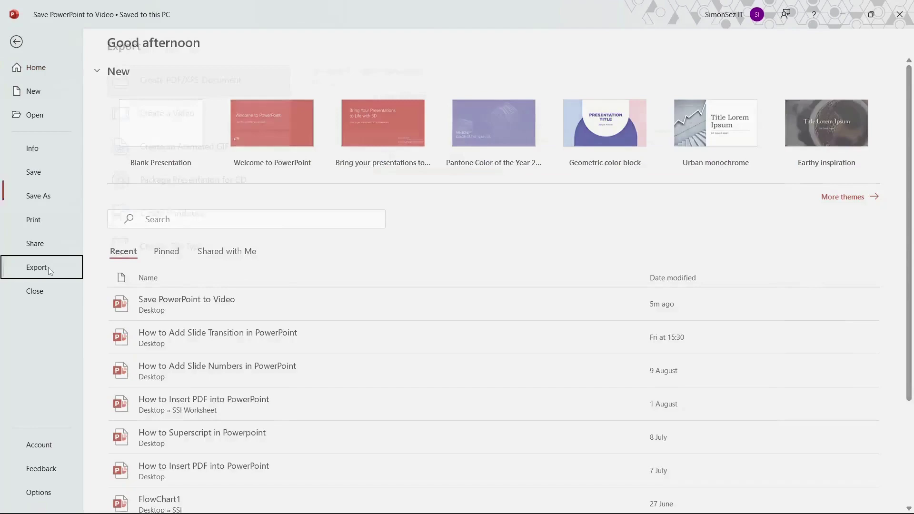
left_click(191, 123)
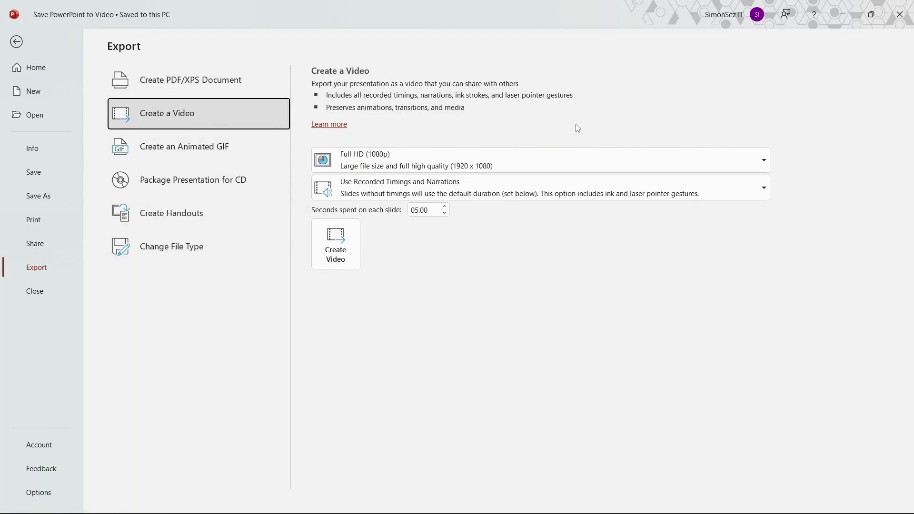
Keep Full HD (1080p) quality and choose Don't Use Recorded Timings and Narrations
left_click(576, 156)
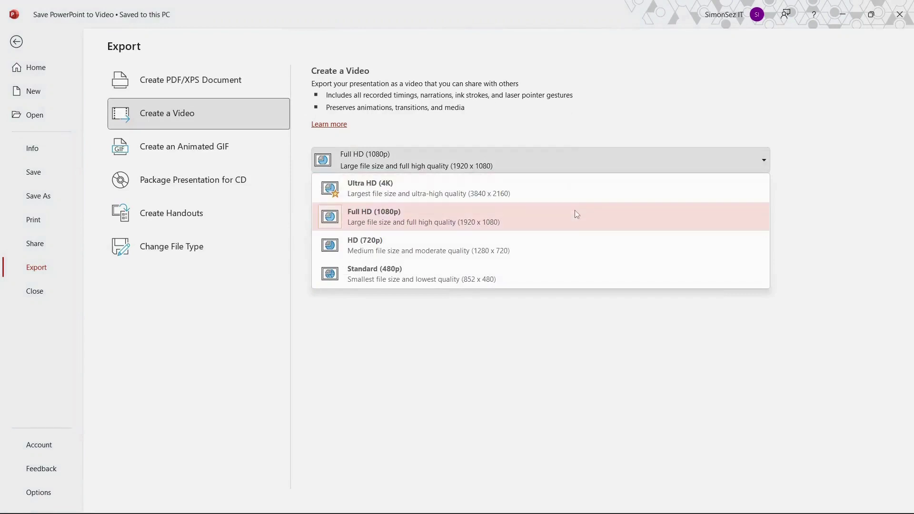
left_click(571, 158)
left_click(573, 184)
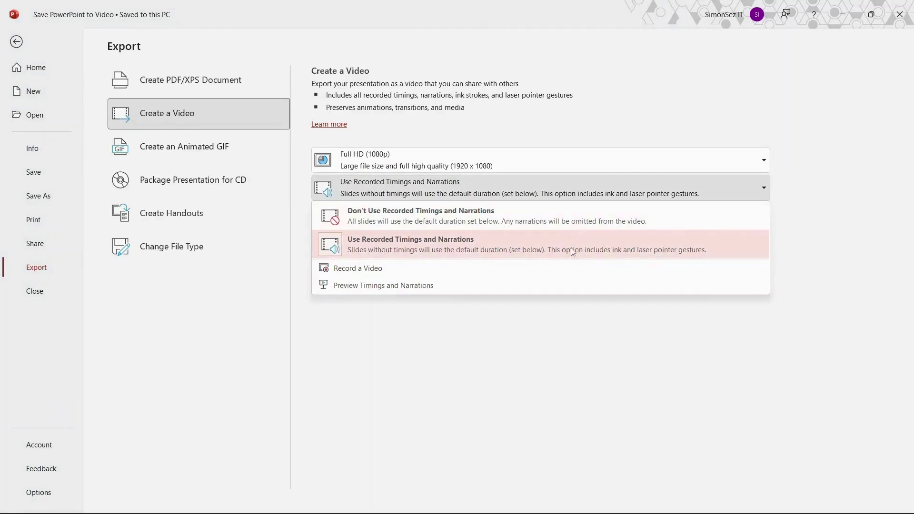
left_click(564, 208)
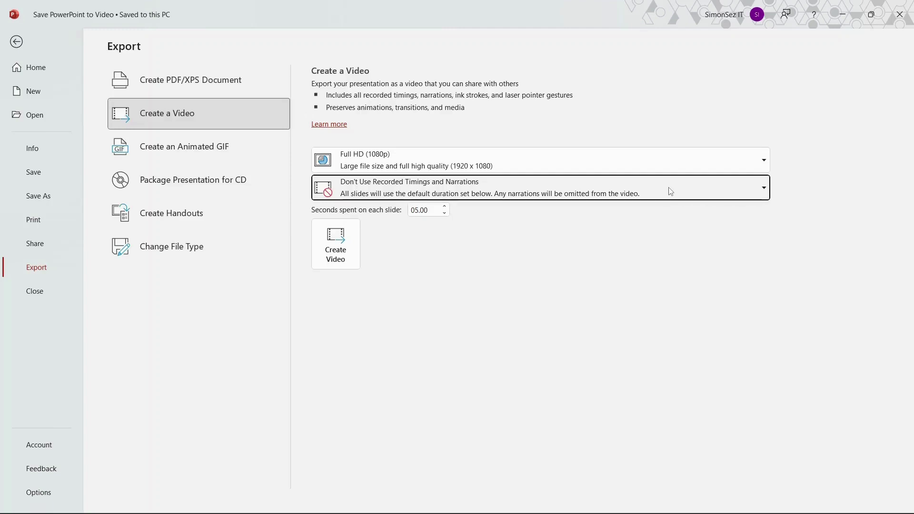
Leave the per-slide duration at 05.00 seconds and show the timings and narrations choices
left_click(444, 207)
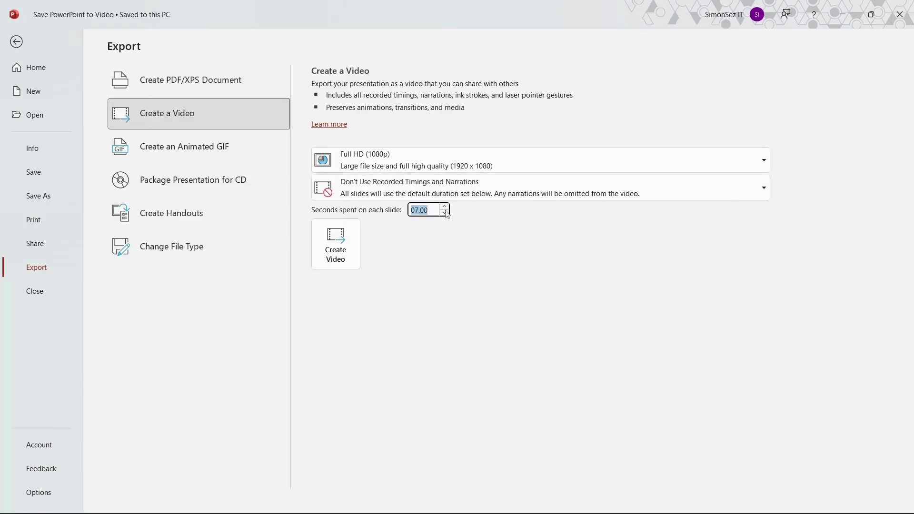
left_click(445, 212)
left_click(487, 194)
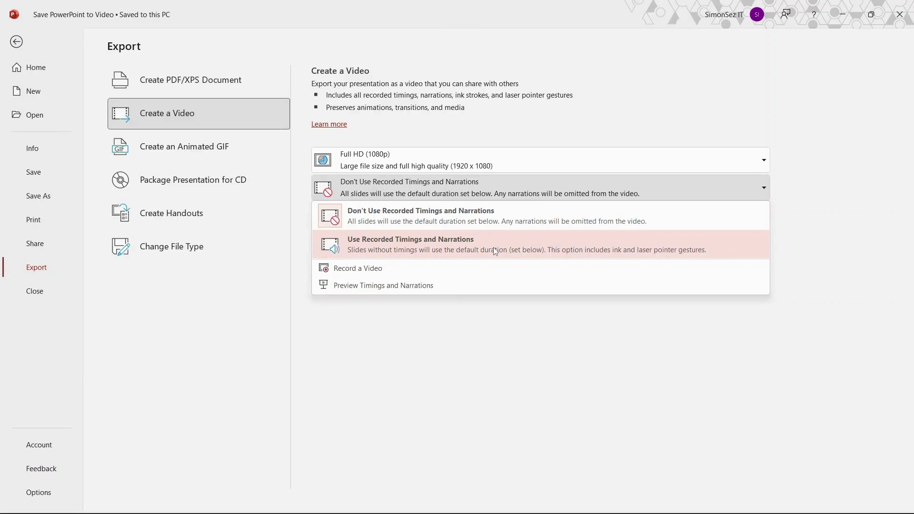
Record a brief narration on the title slide, then close the recording window
left_click(457, 276)
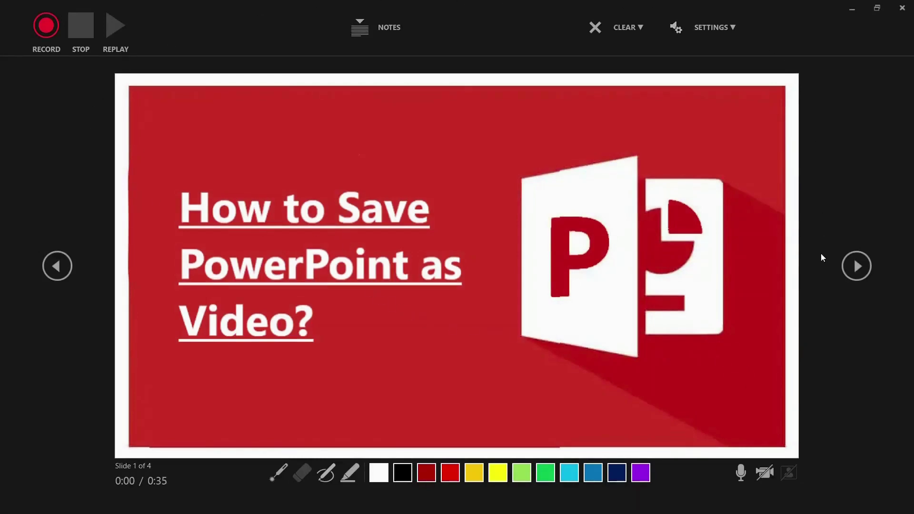
left_click(57, 27)
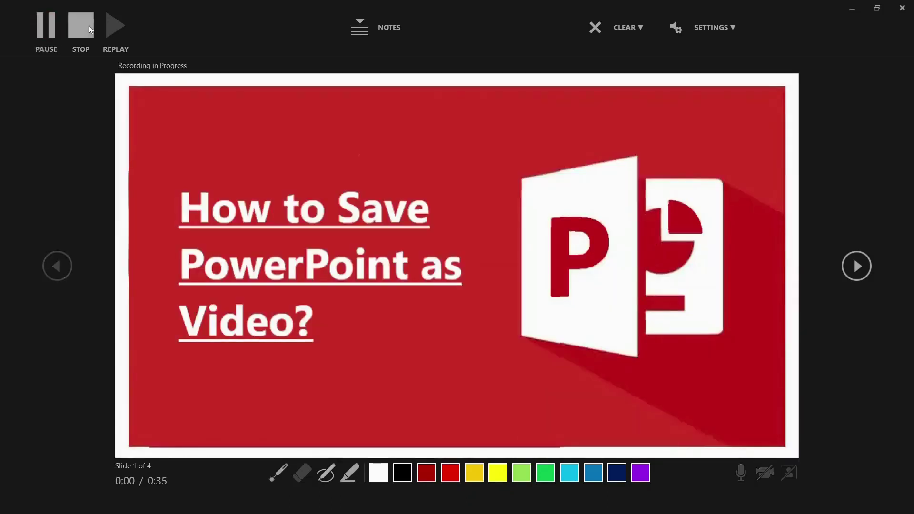
left_click(85, 27)
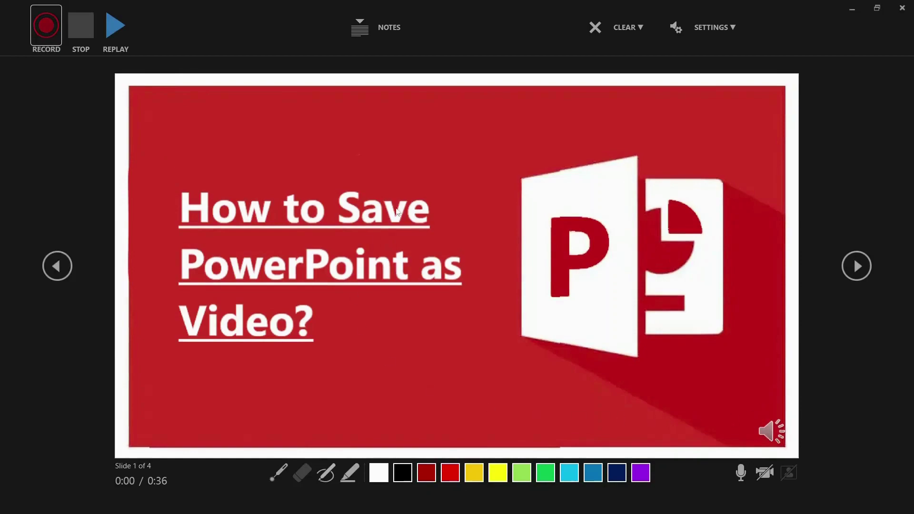
left_click(902, 8)
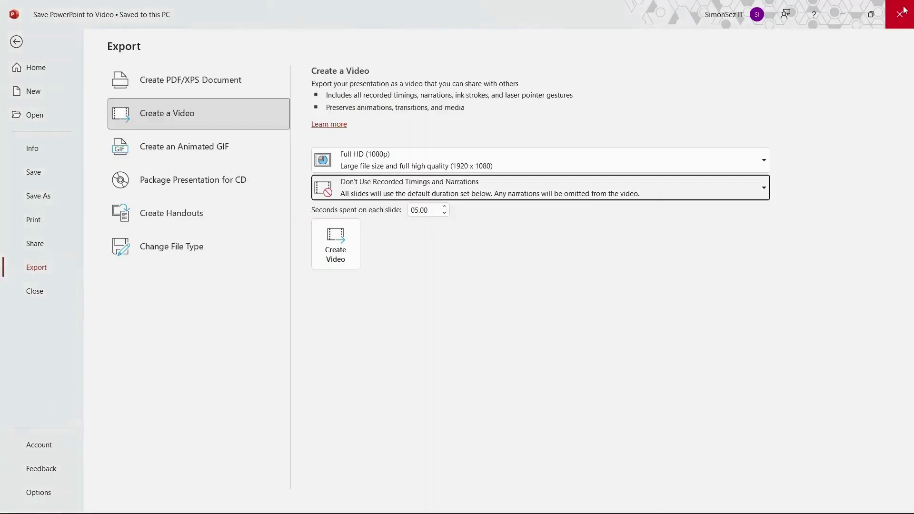
left_click(509, 191)
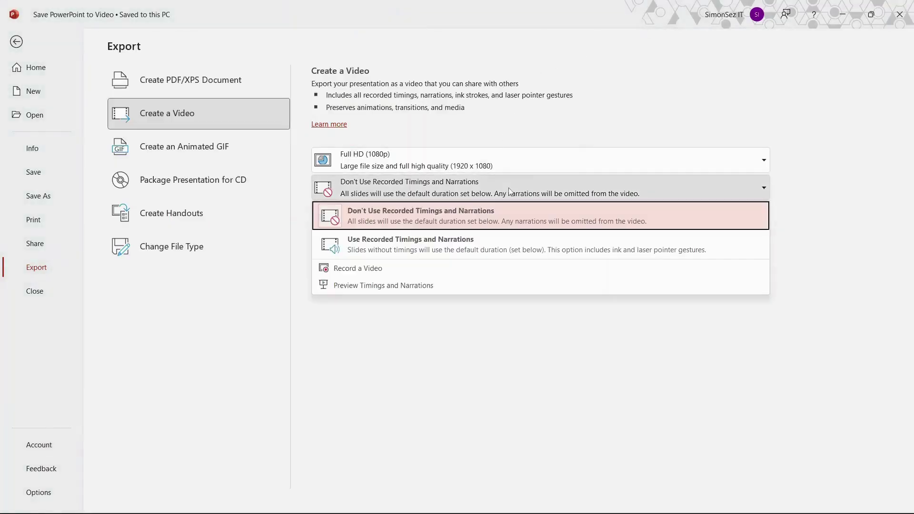
left_click(471, 291)
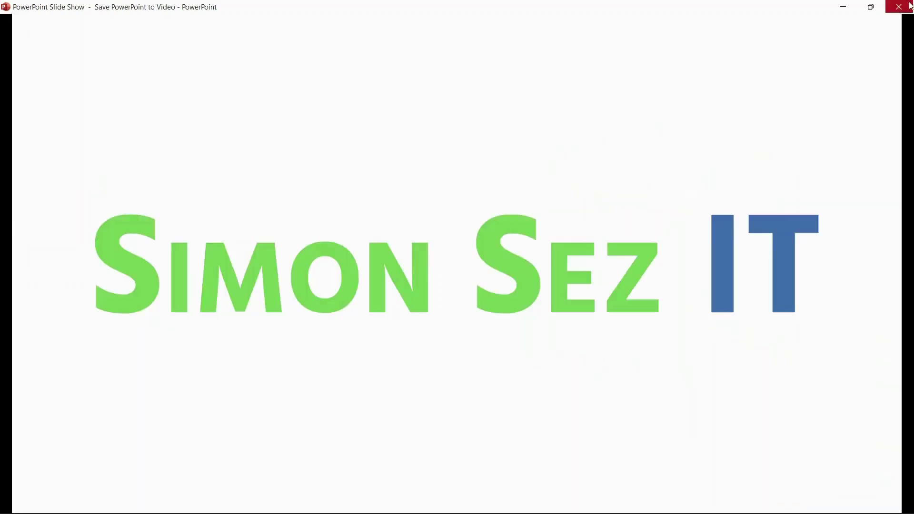
left_click(910, 5)
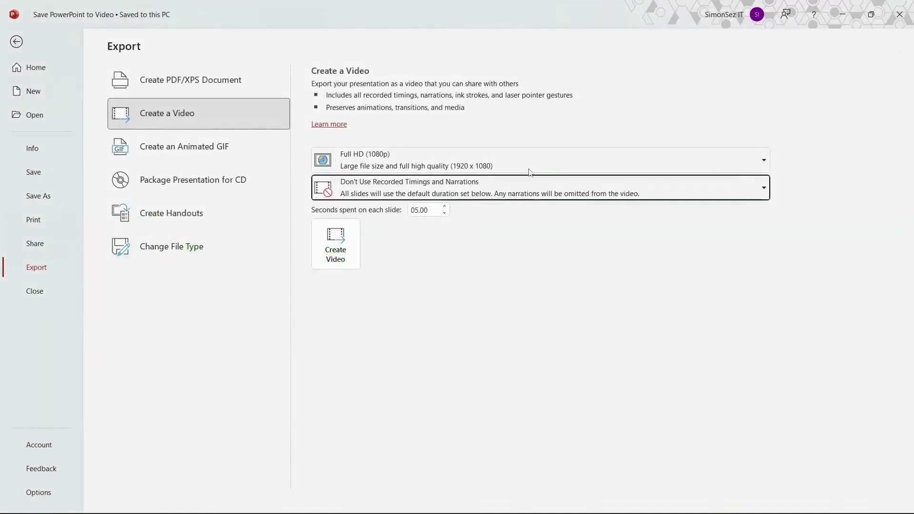
Export the video as MPEG-4 'Save PowerPoint to Video 1' on the Desktop
left_click(350, 261)
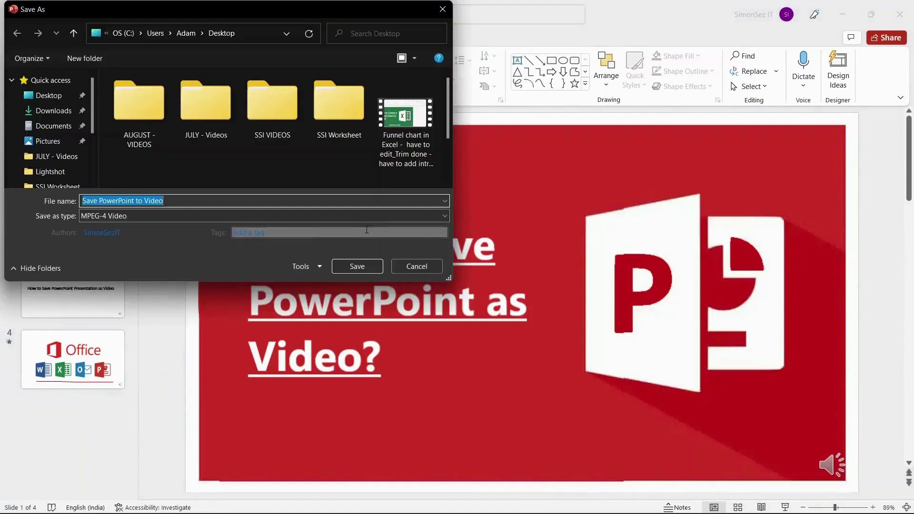
left_click(203, 201)
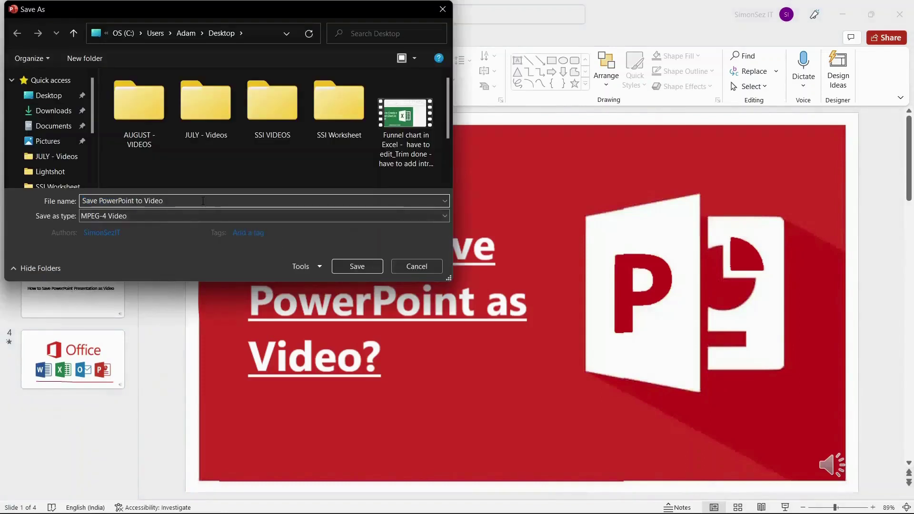
type("1")
left_click(343, 267)
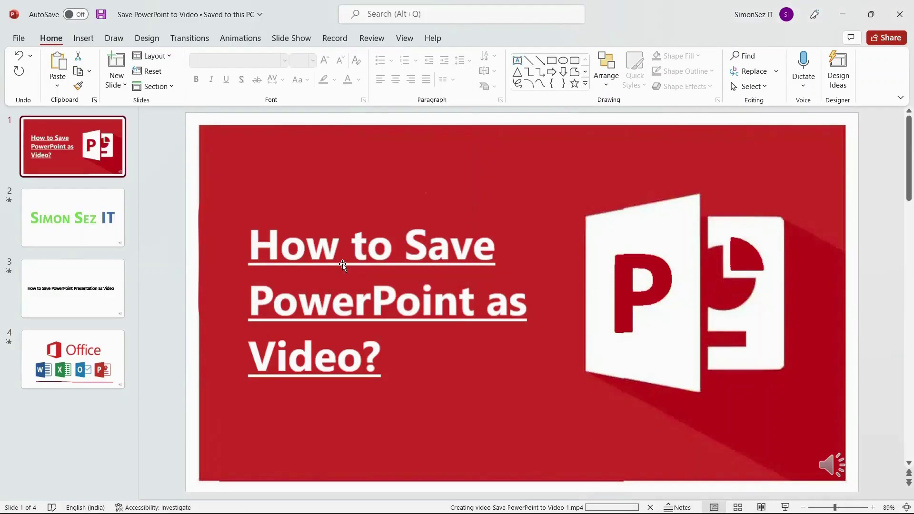